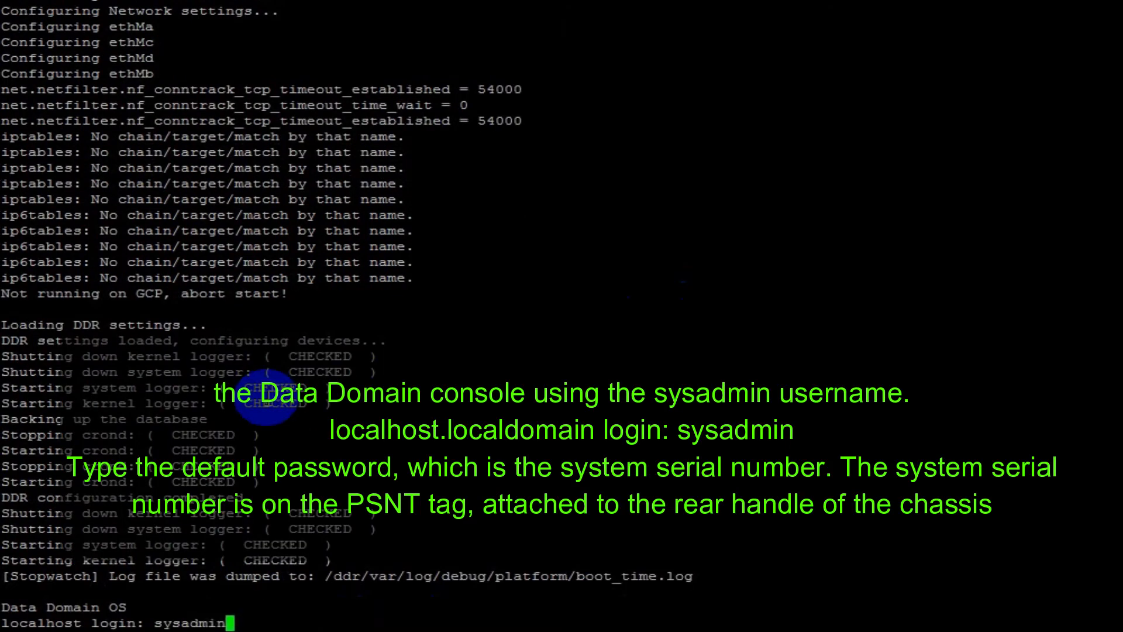
# Step: Log in to the Data Domain console as sysadmin with the account password
pyautogui.press('Return')
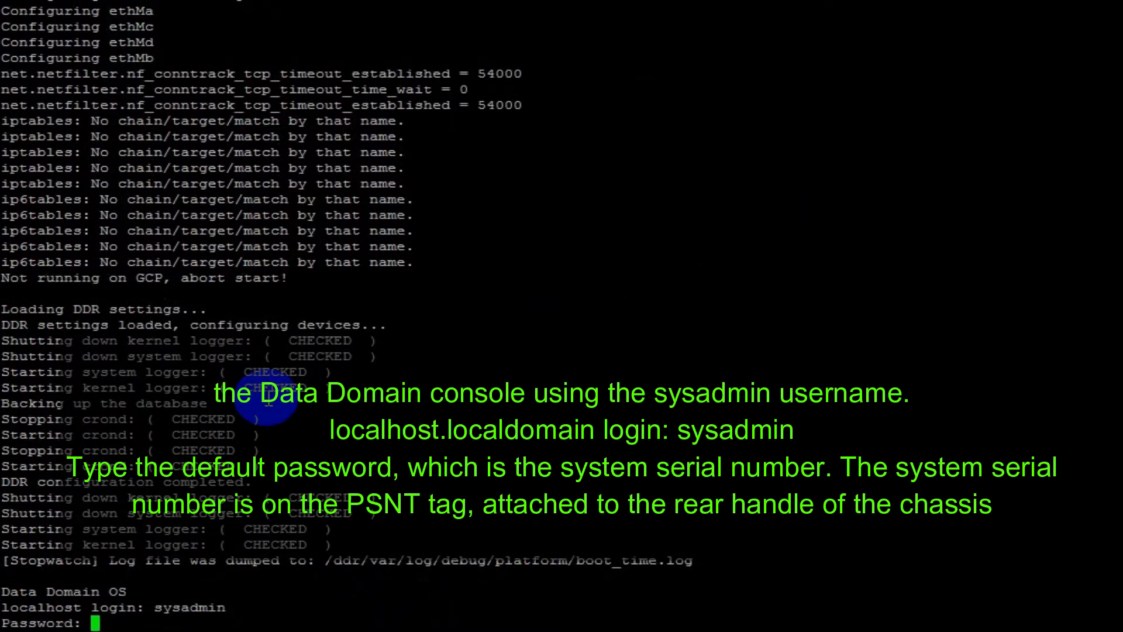
pyautogui.press('Return')
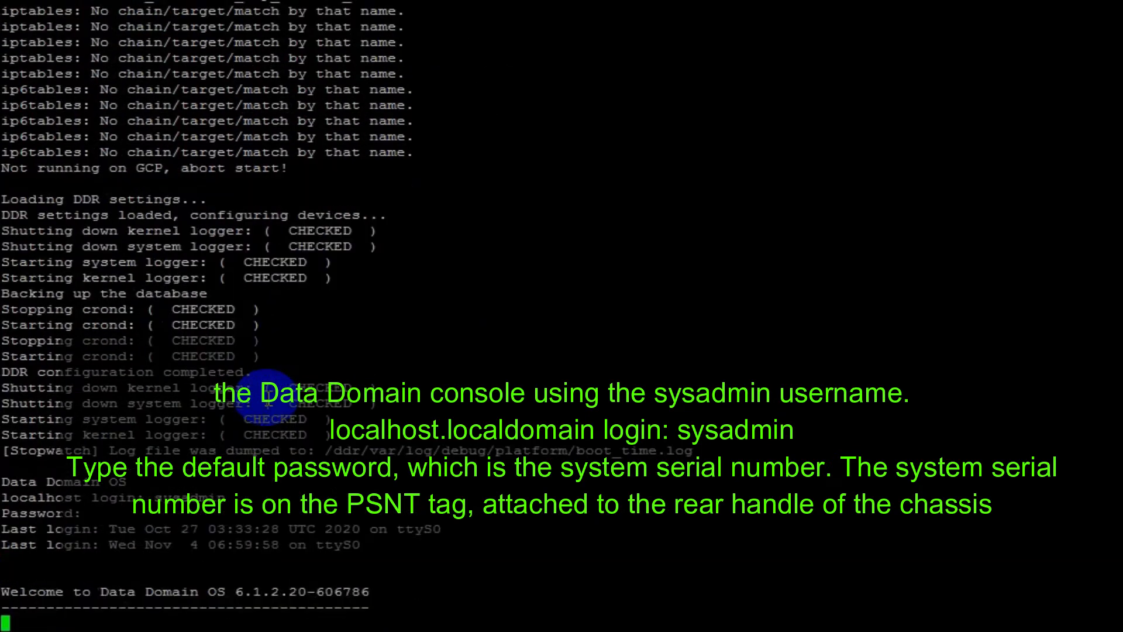
pyautogui.press('Return')
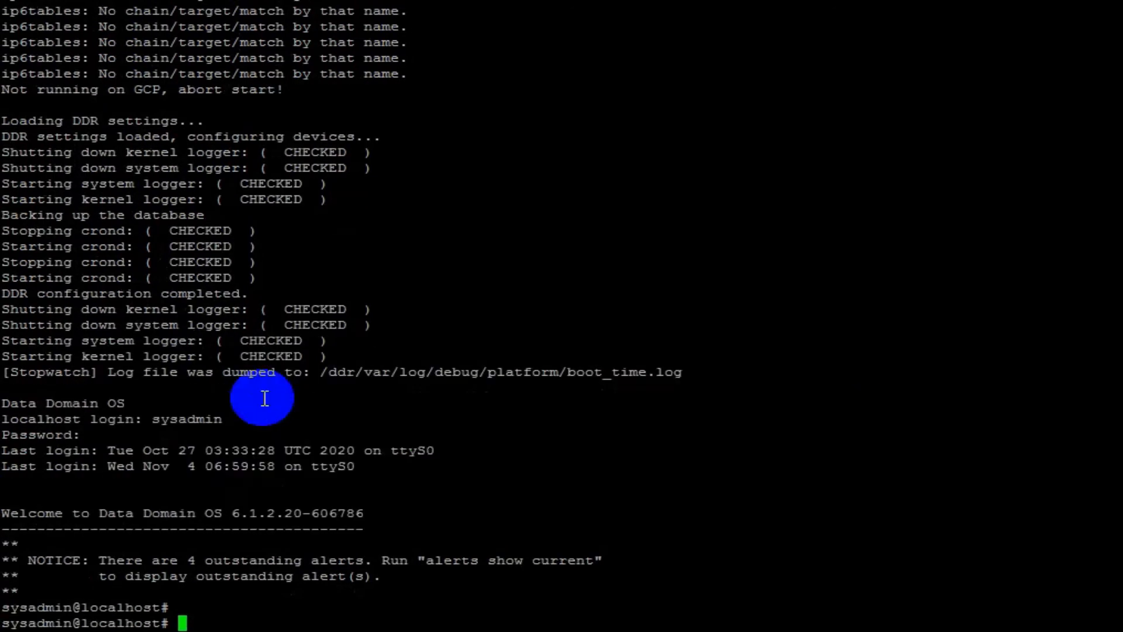
# Step: Check the appliance's status with the system status command
pyautogui.write('system ')
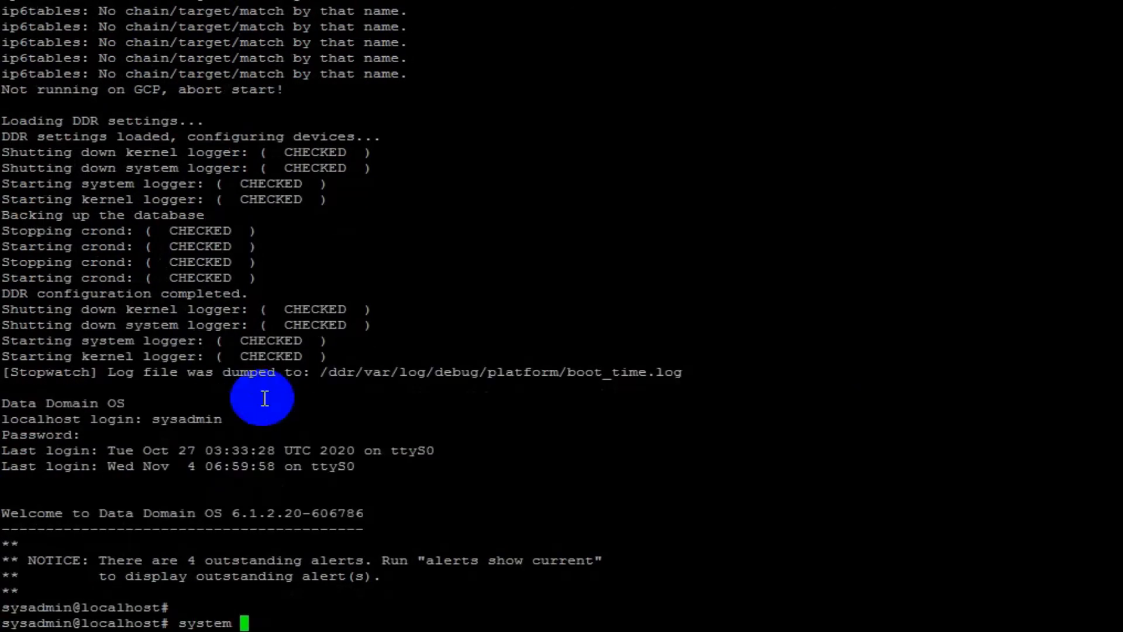
pyautogui.write('status')
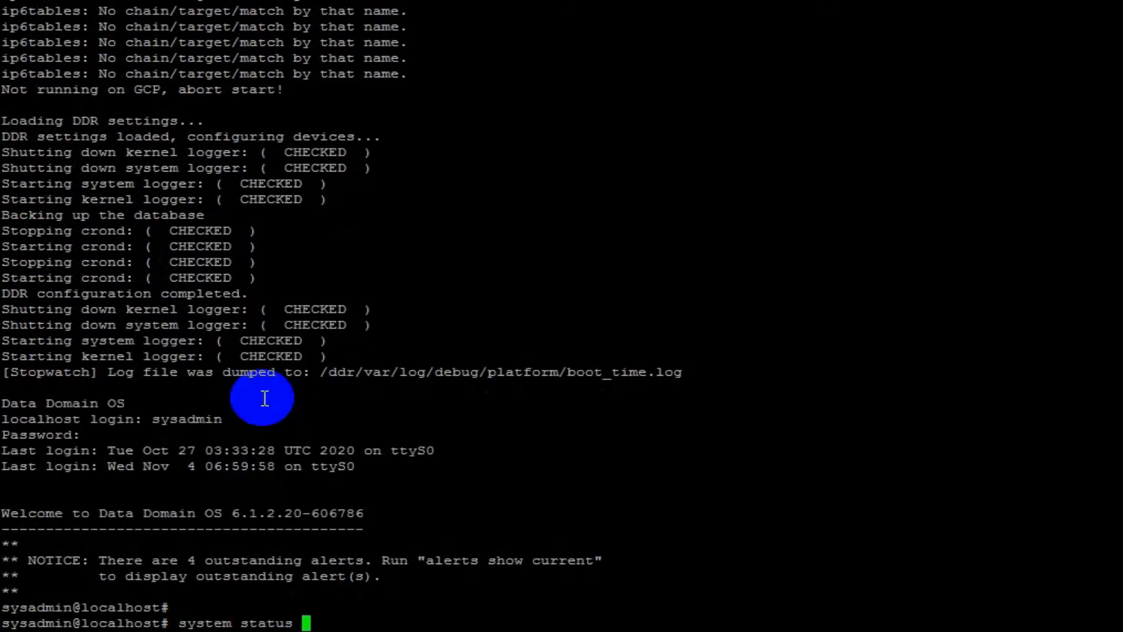
pyautogui.press('Return')
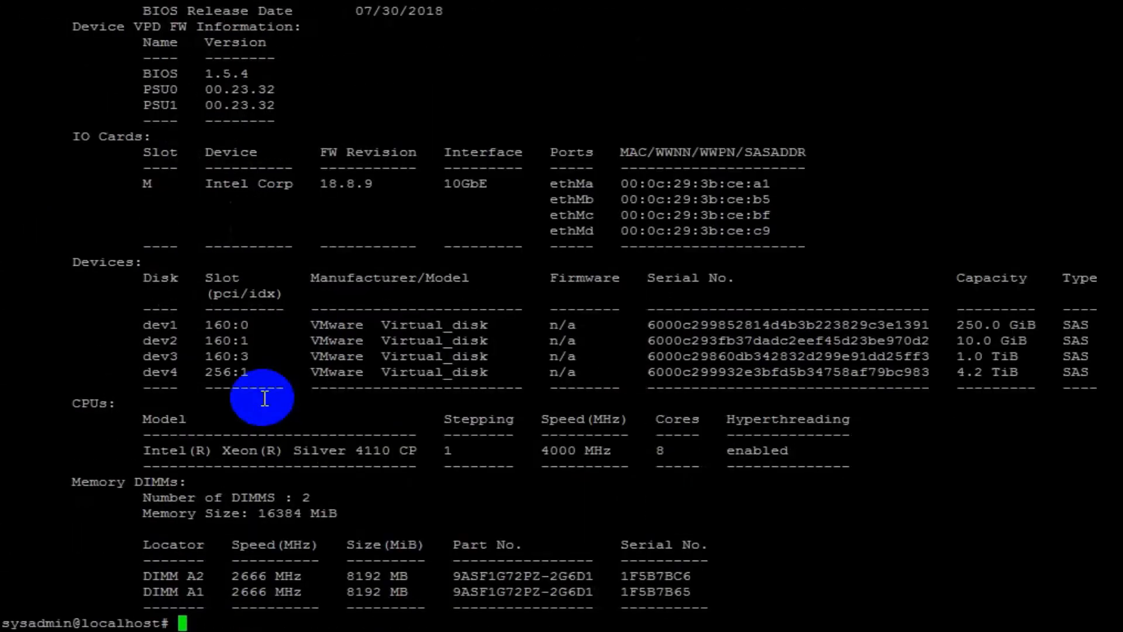
# Step: List the device states with storage show summary and the drive details with disk show hardware
pyautogui.write('storage show ')
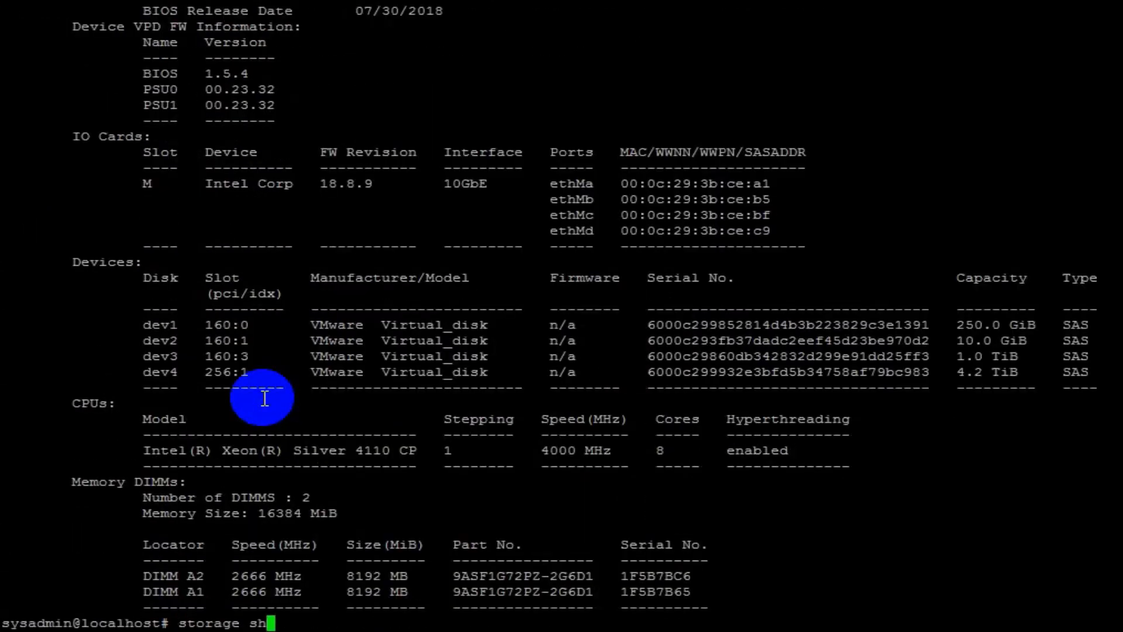
pyautogui.write('summary')
pyautogui.press('Return')
pyautogui.write('disk show hardware')
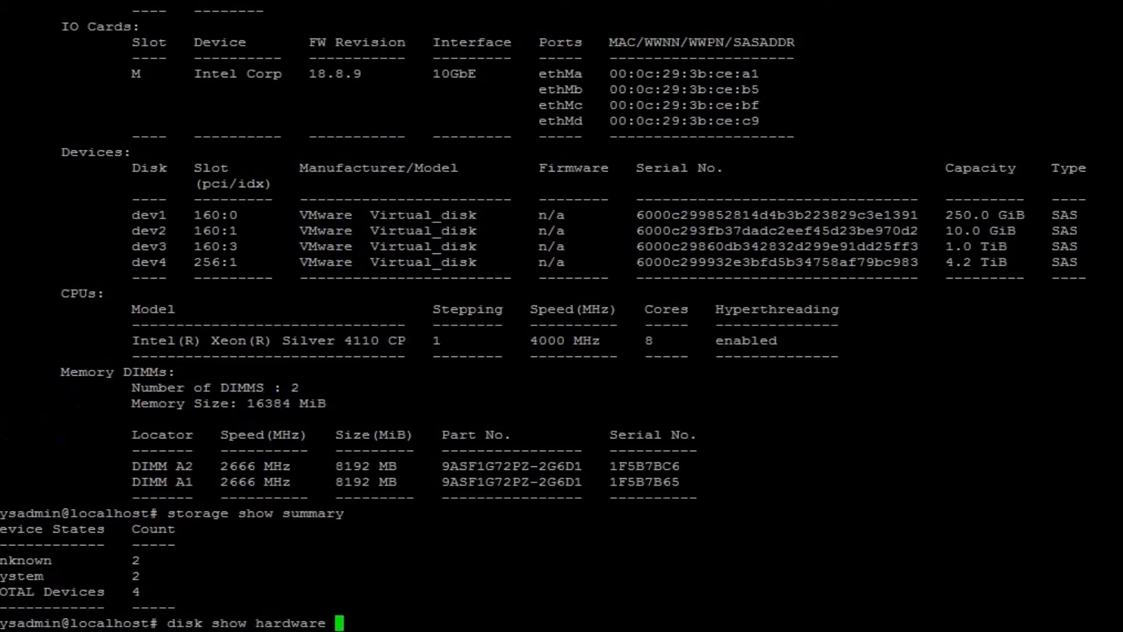
pyautogui.press('Return')
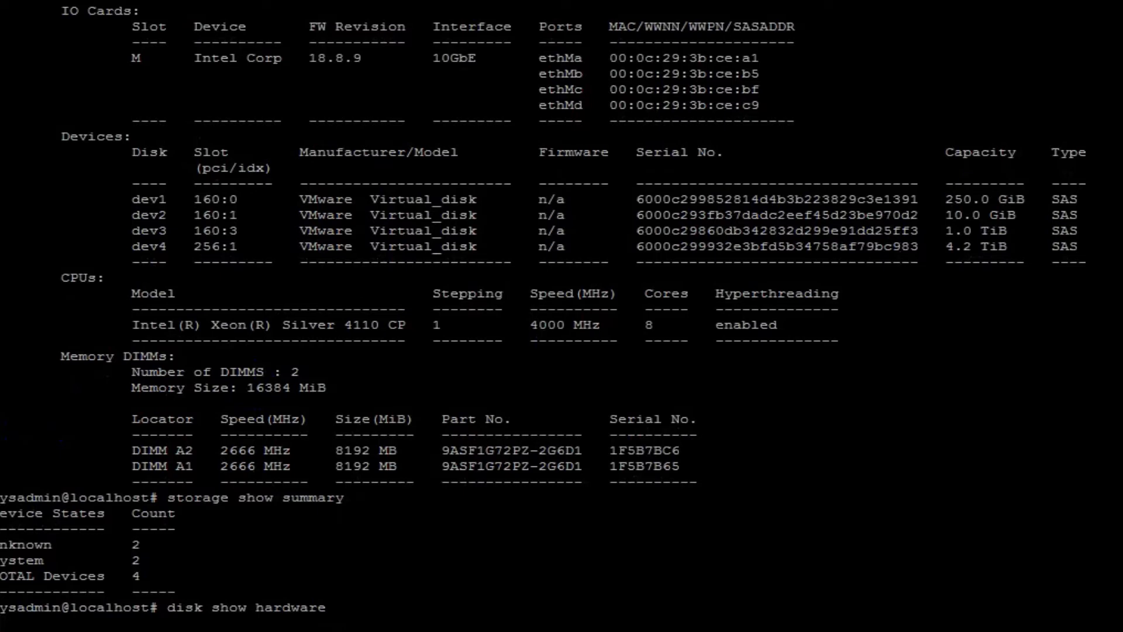
# Step: Display the elicense command help and check the installed licenses with elicense show
pyautogui.write('elicense')
pyautogui.press('Return')
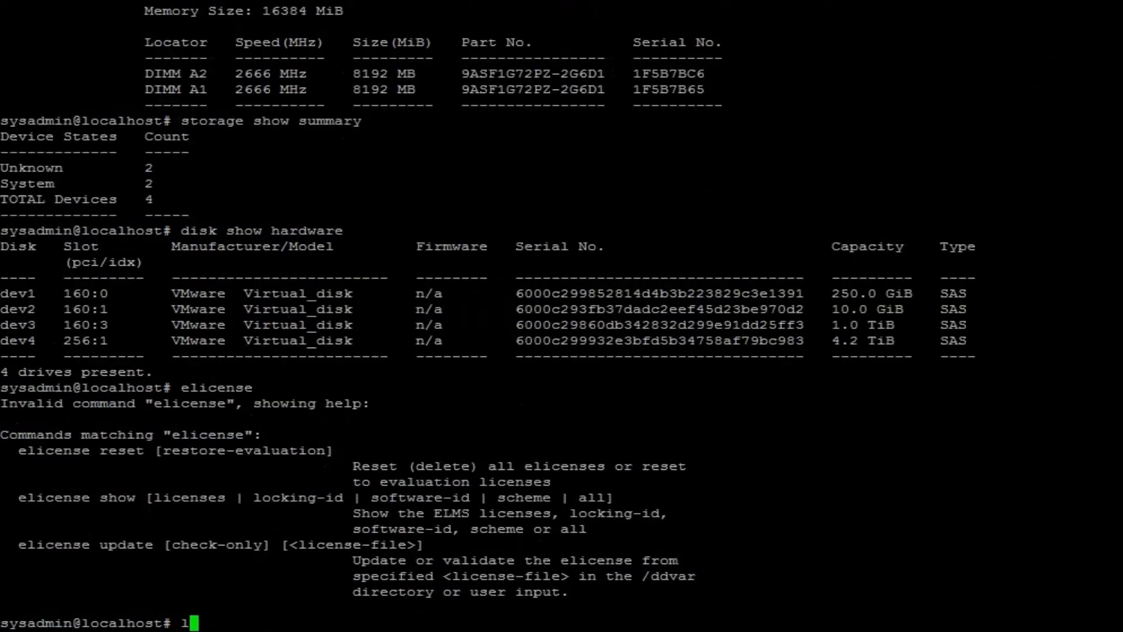
pyautogui.write('elicense ')
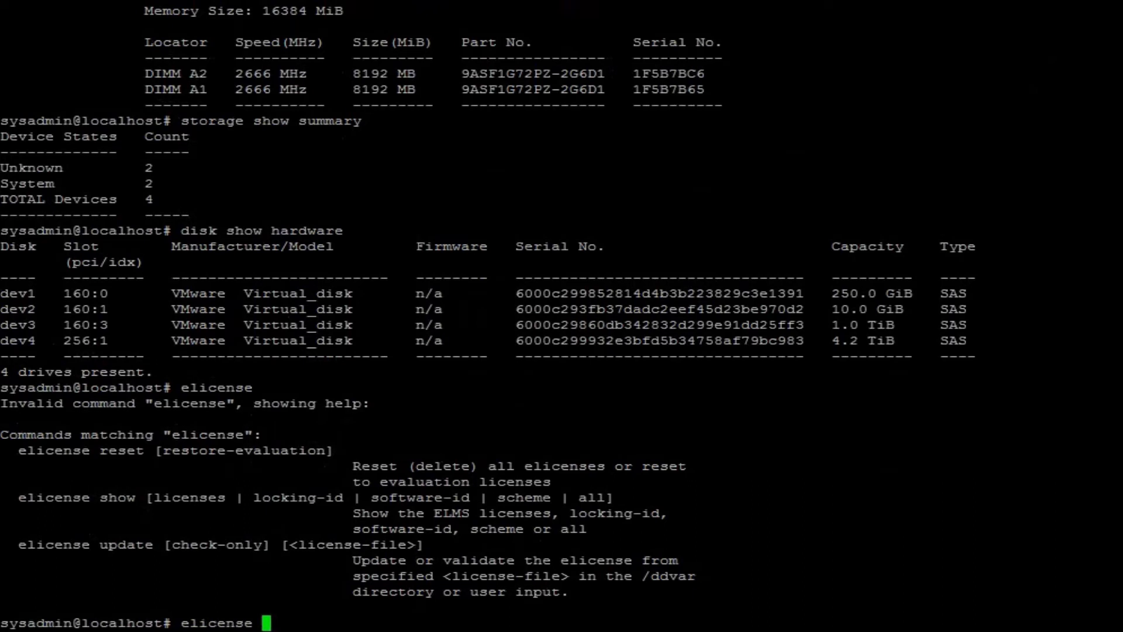
pyautogui.write('show')
pyautogui.press('Return')
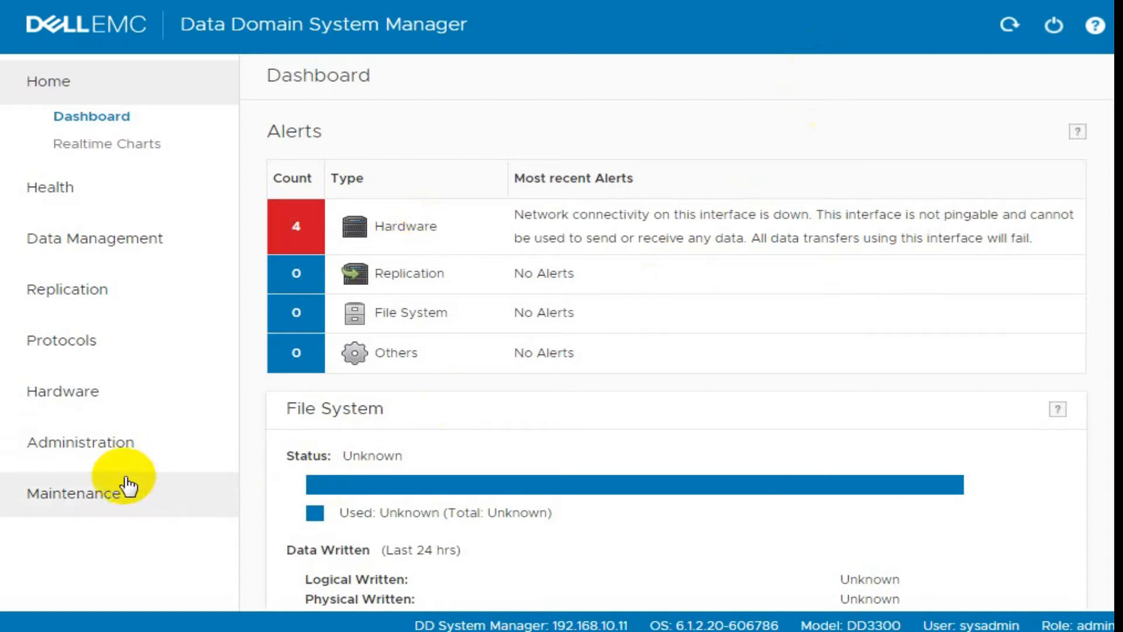
# Step: Switch to Data Domain System Manager and start configuring the licenses in the system's Configuration Wizard
pyautogui.click(91, 494)
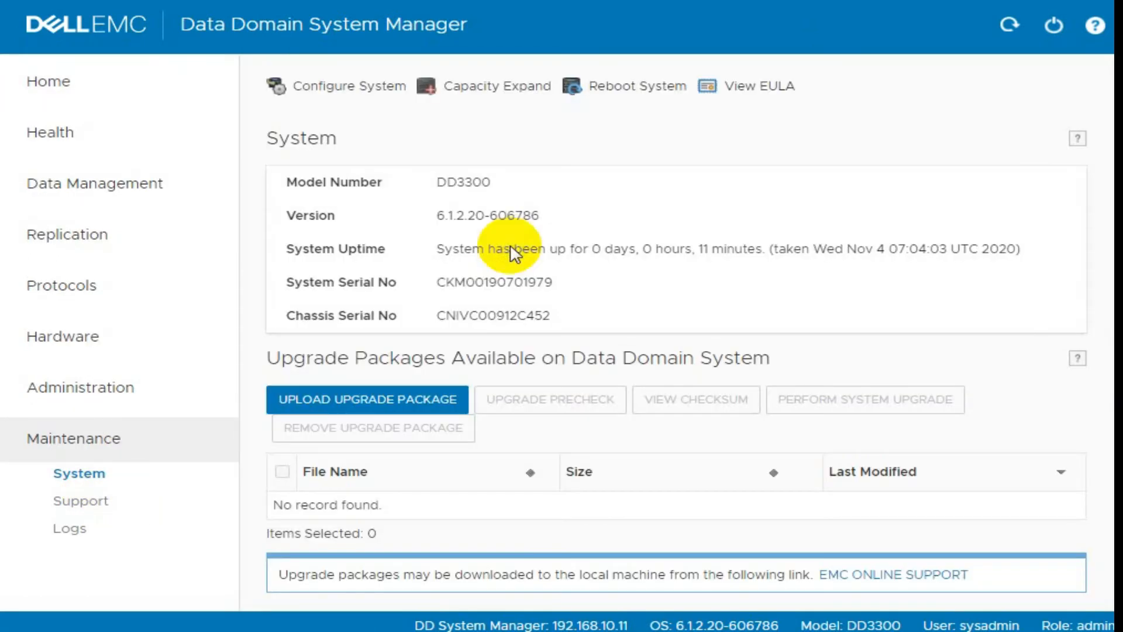
pyautogui.click(370, 85)
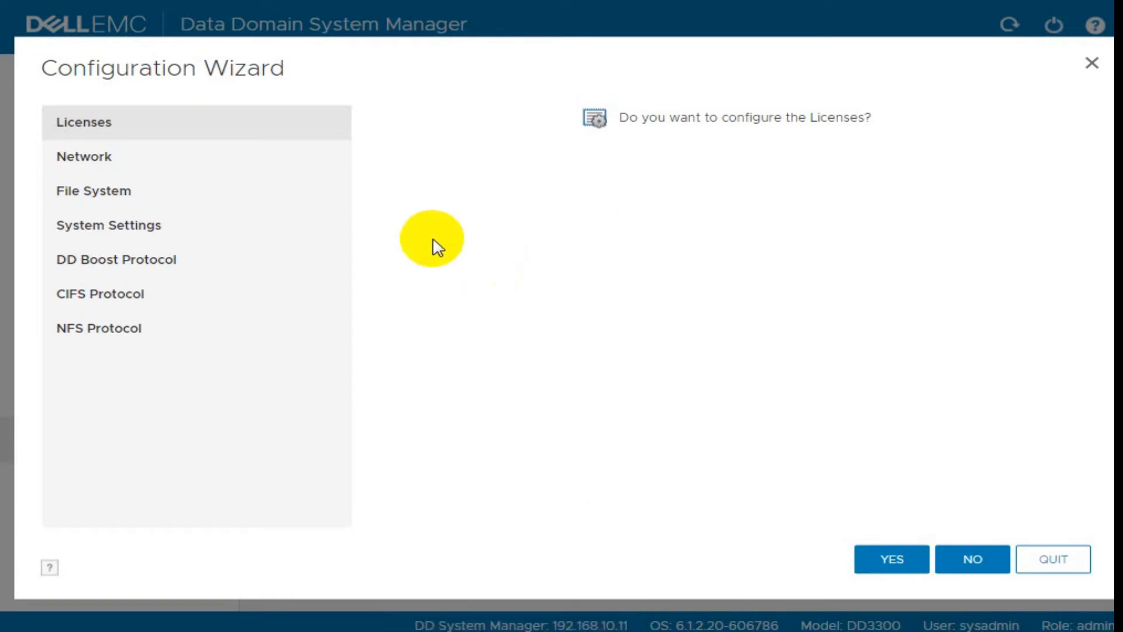
pyautogui.click(884, 559)
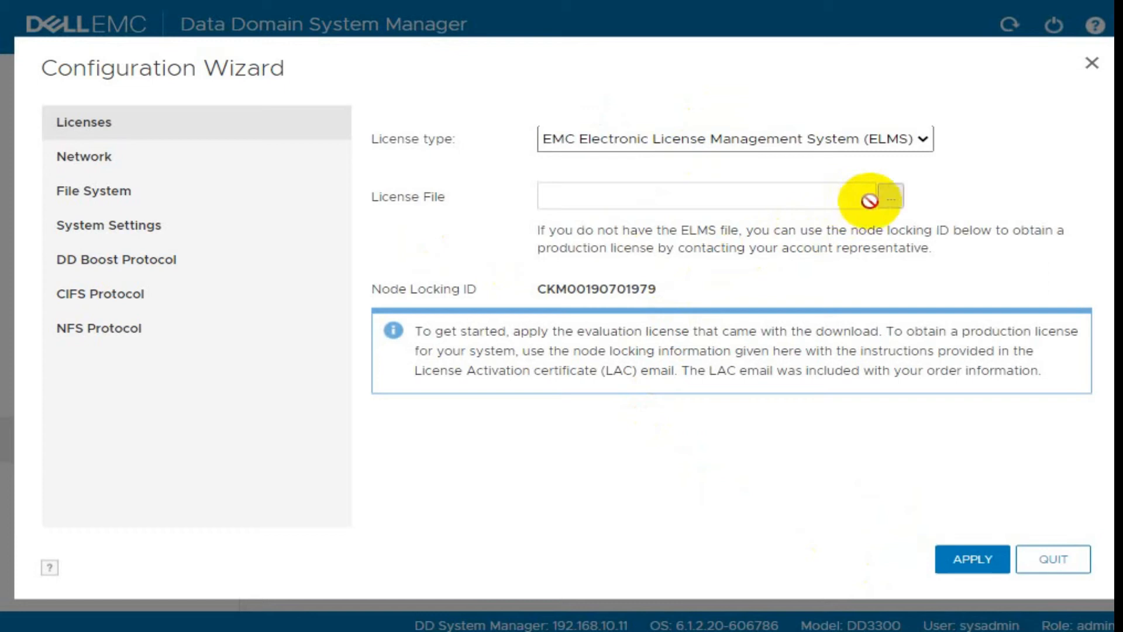
# Step: Load the ELMS license file from the Licence DD300 Office folder and apply it to the system
pyautogui.click(890, 199)
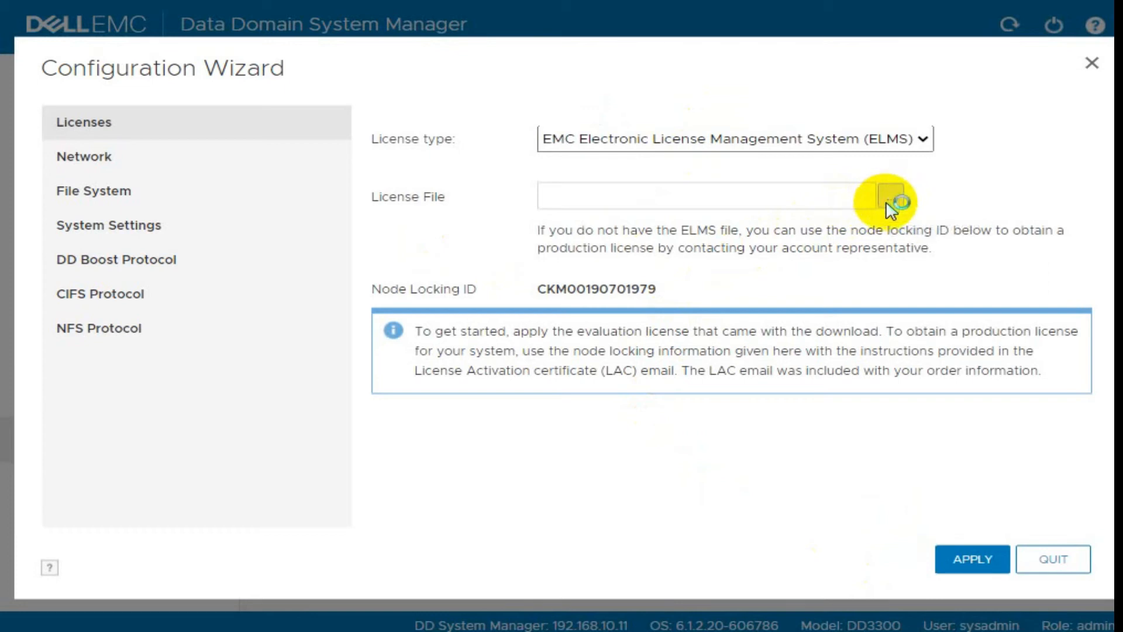
pyautogui.click(766, 277)
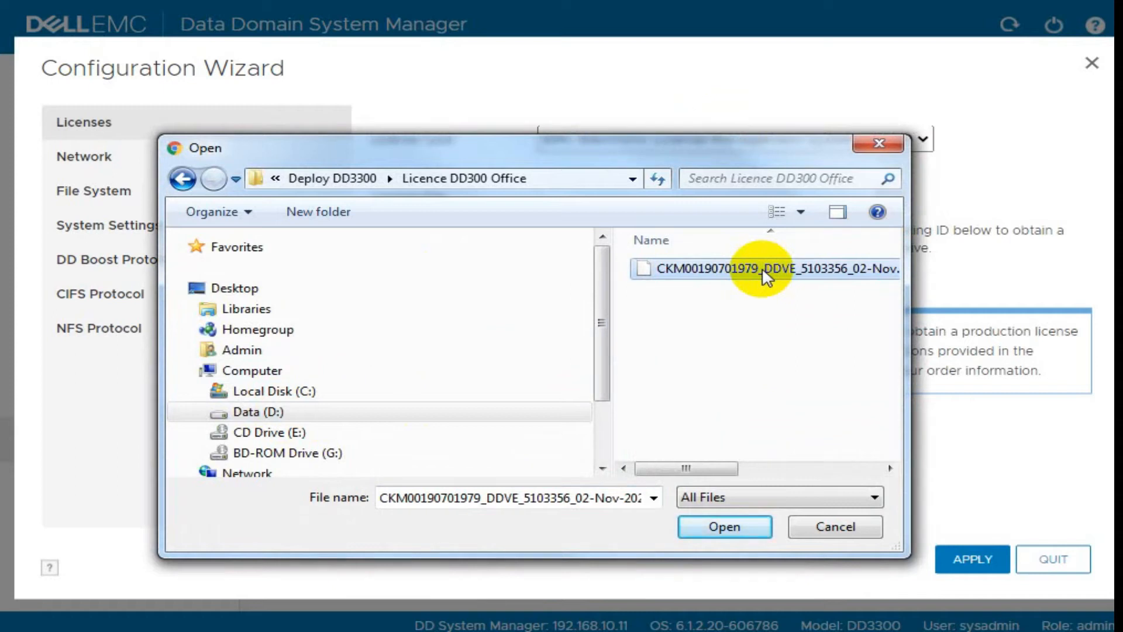
pyautogui.click(724, 525)
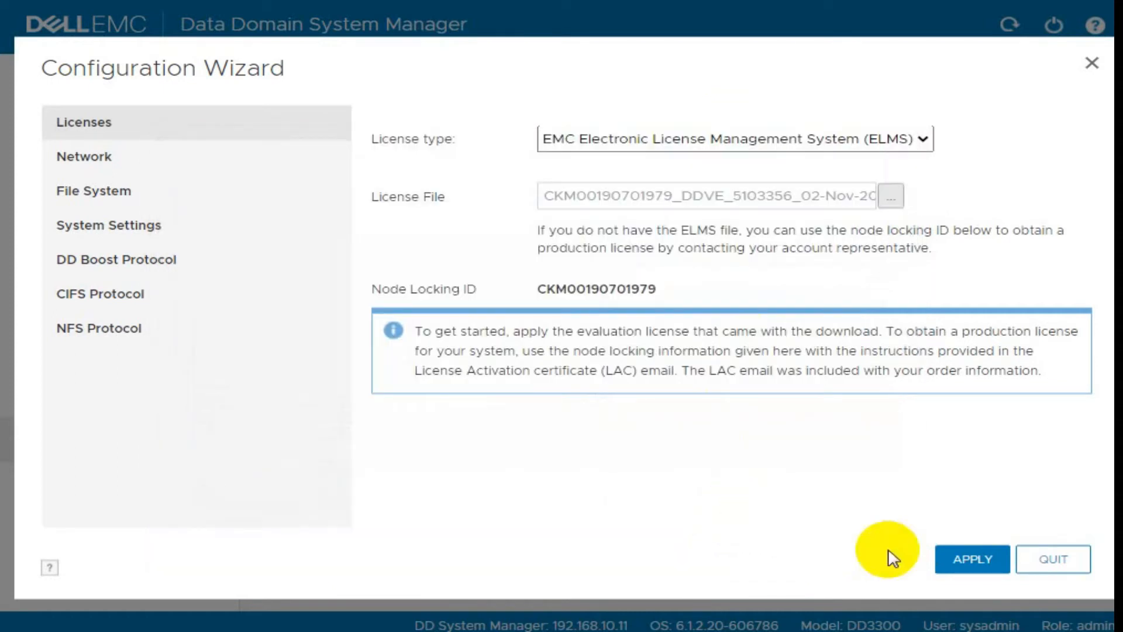
pyautogui.click(958, 561)
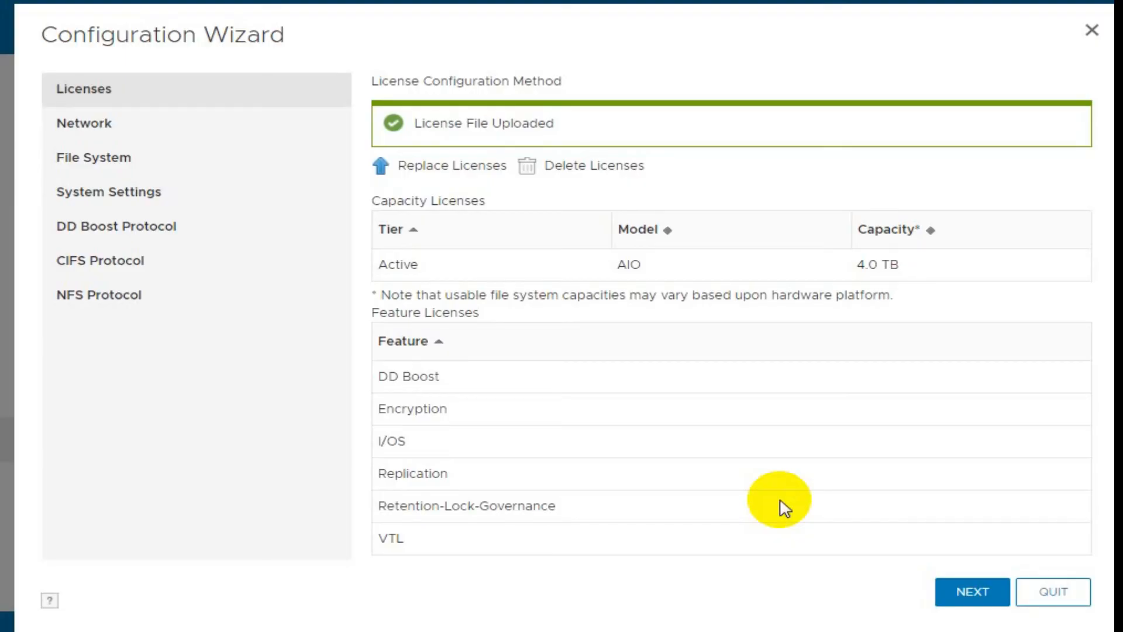
pyautogui.moveTo(565, 124); pyautogui.dragTo(383, 121)
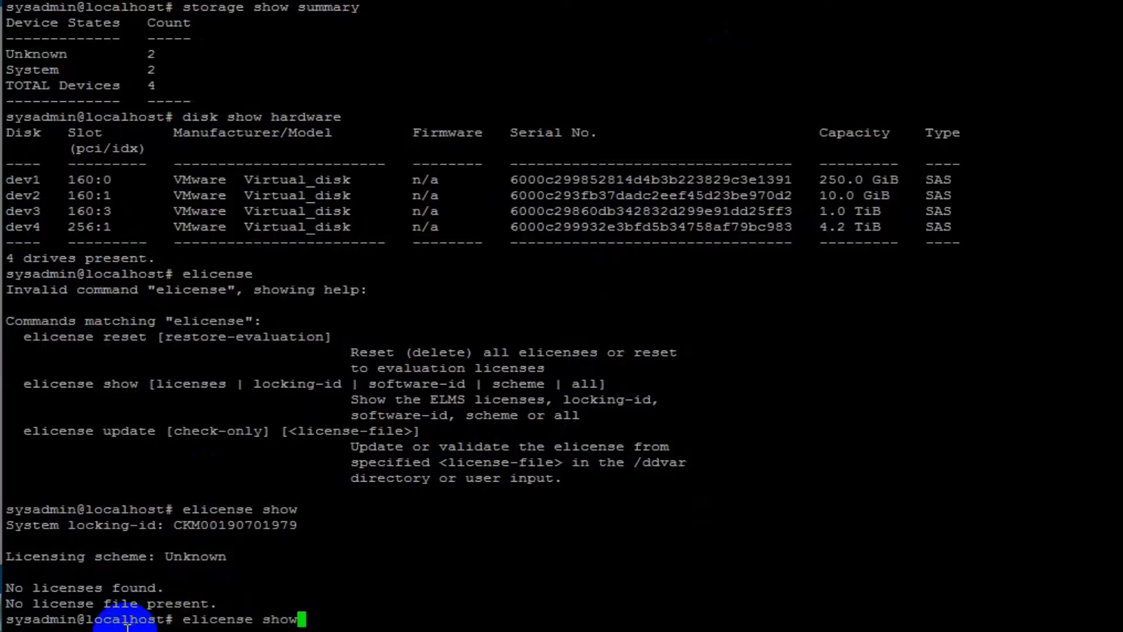
# Step: Switch to the console, check the licenses with elicense show and list the storage with storage show all
pyautogui.press('Return')
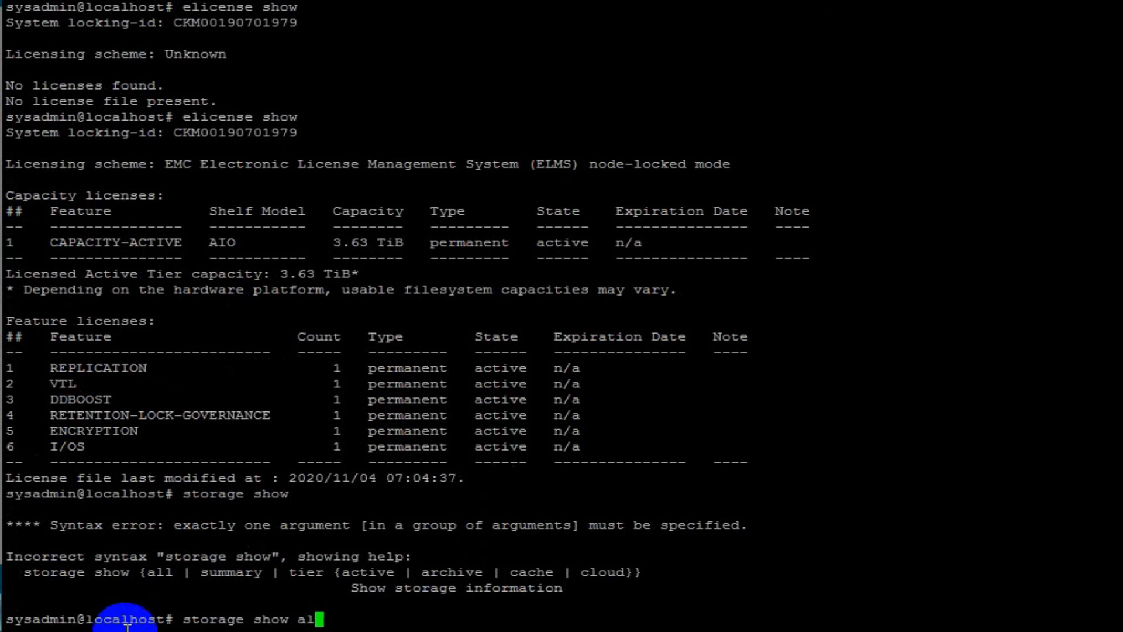
pyautogui.write('l')
pyautogui.press('Return')
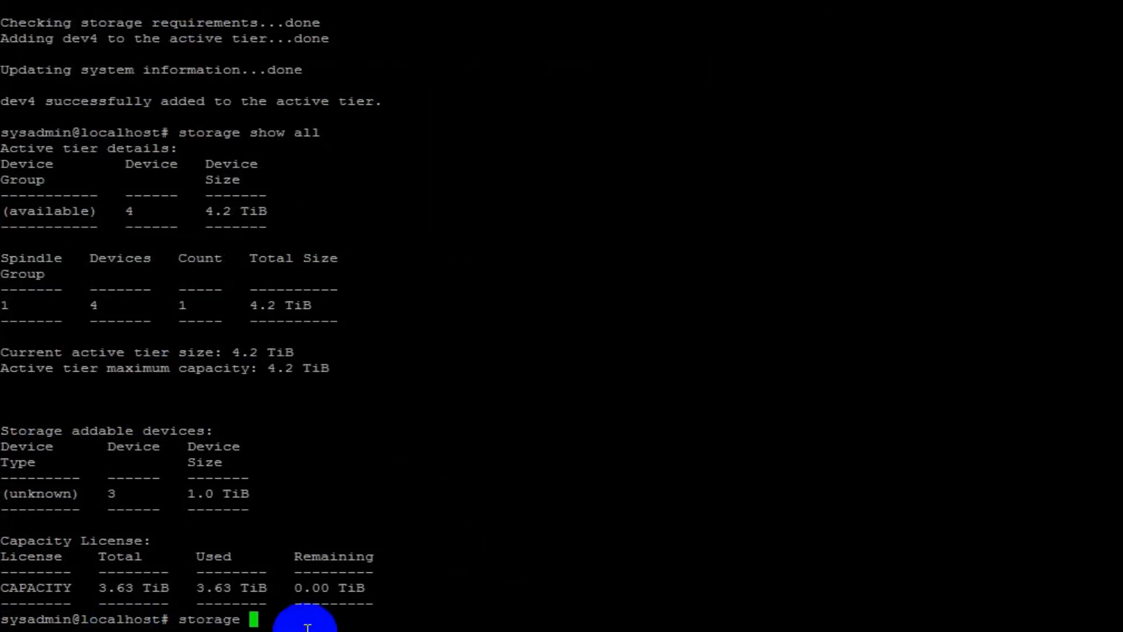
# Step: Try to add device dev3 to the storage with storage add dev3
pyautogui.write('add dev3')
pyautogui.press('Return')
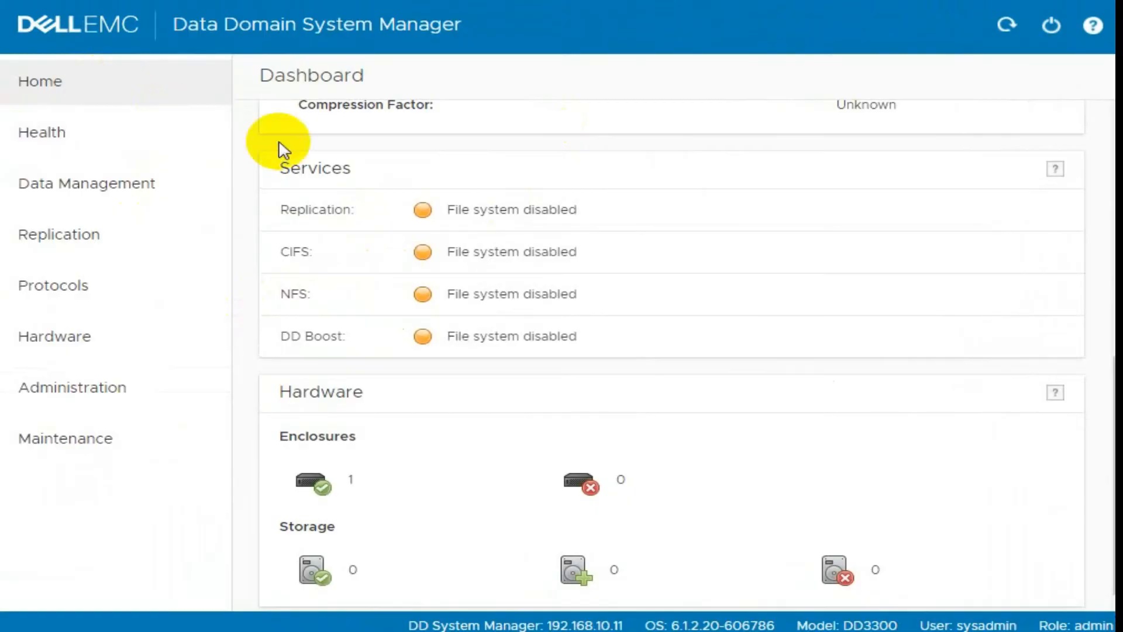
# Step: Switch to Data Domain System Manager, refresh the dashboard and check the file system, services and hardware status
pyautogui.scroll(5, 363, 167)
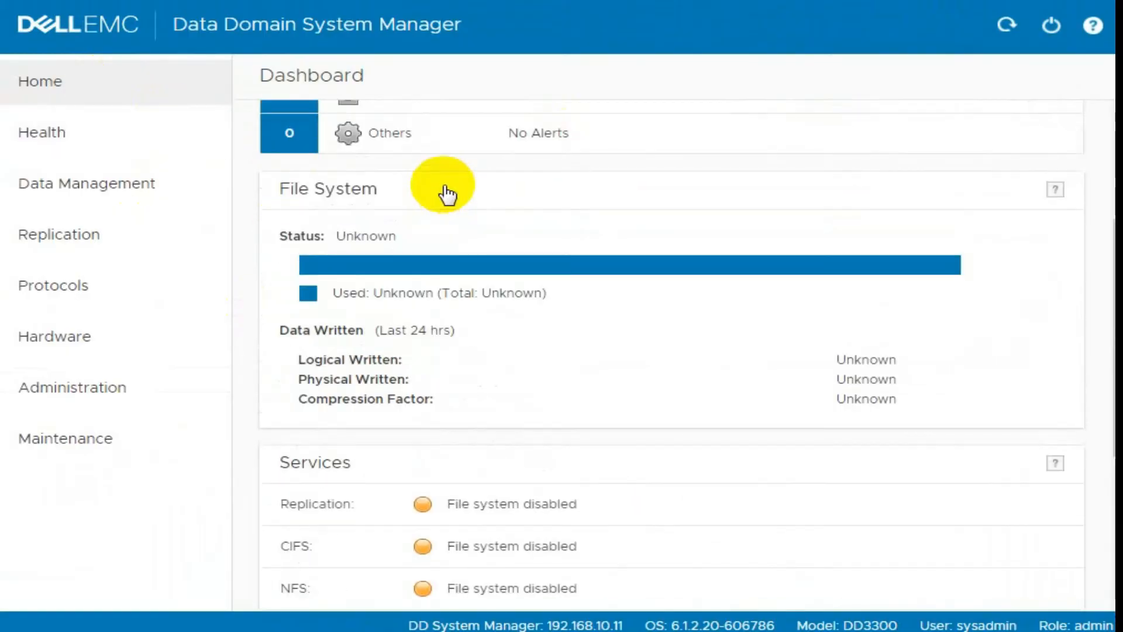
pyautogui.click(1002, 25)
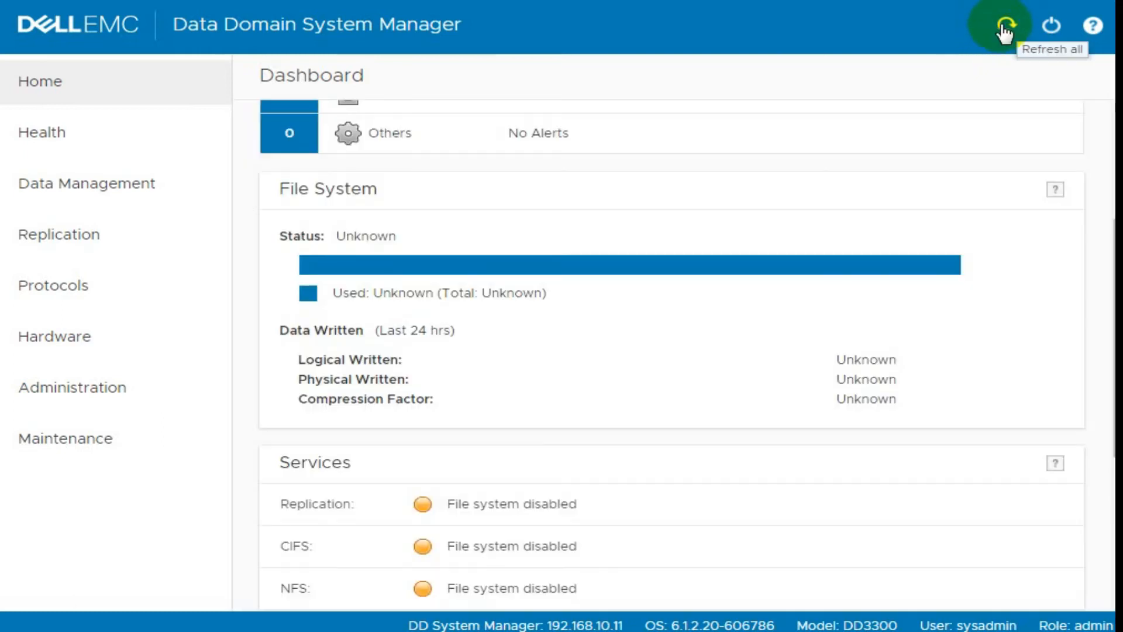
pyautogui.scroll(-5, 691, 334)
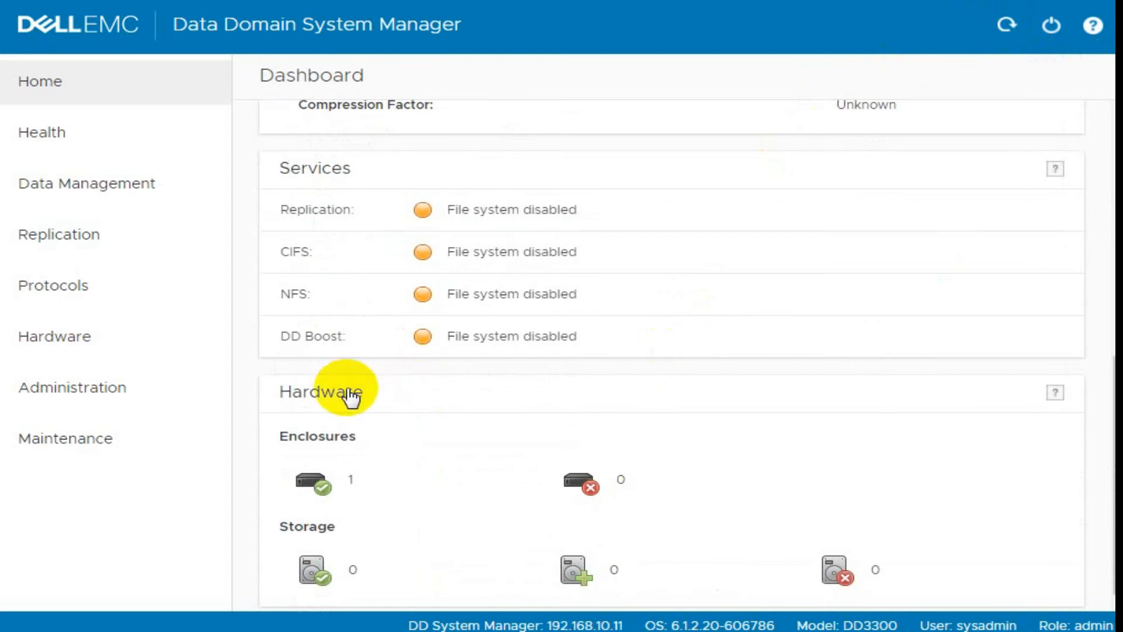
# Step: Open the hardware storage details from the dashboard and view the enclosures and disks
pyautogui.click(374, 403)
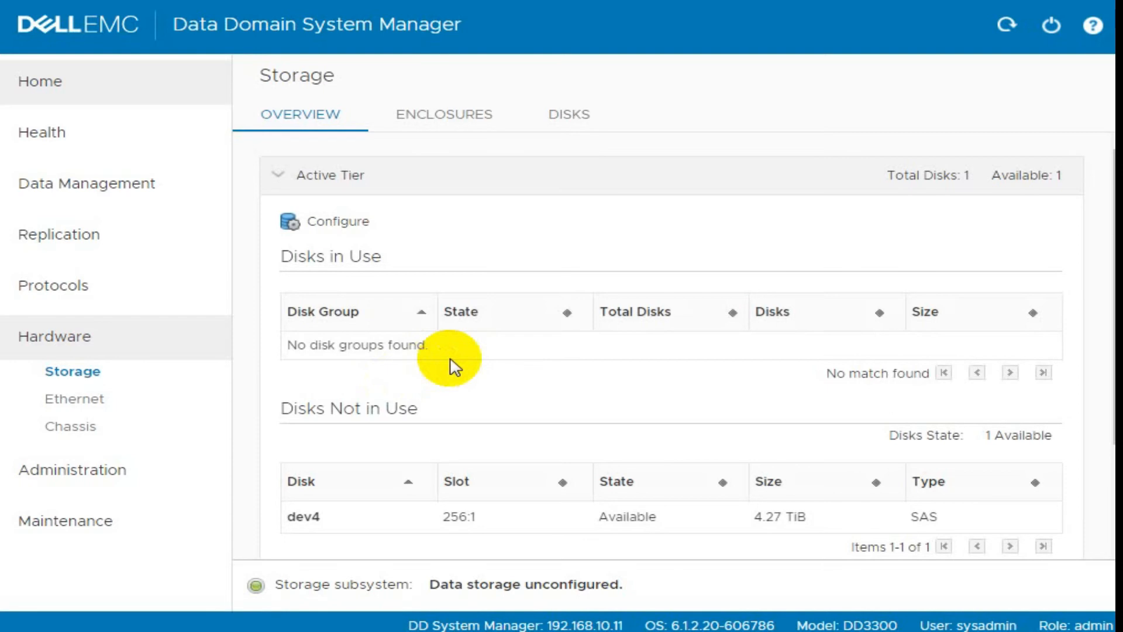
pyautogui.click(472, 117)
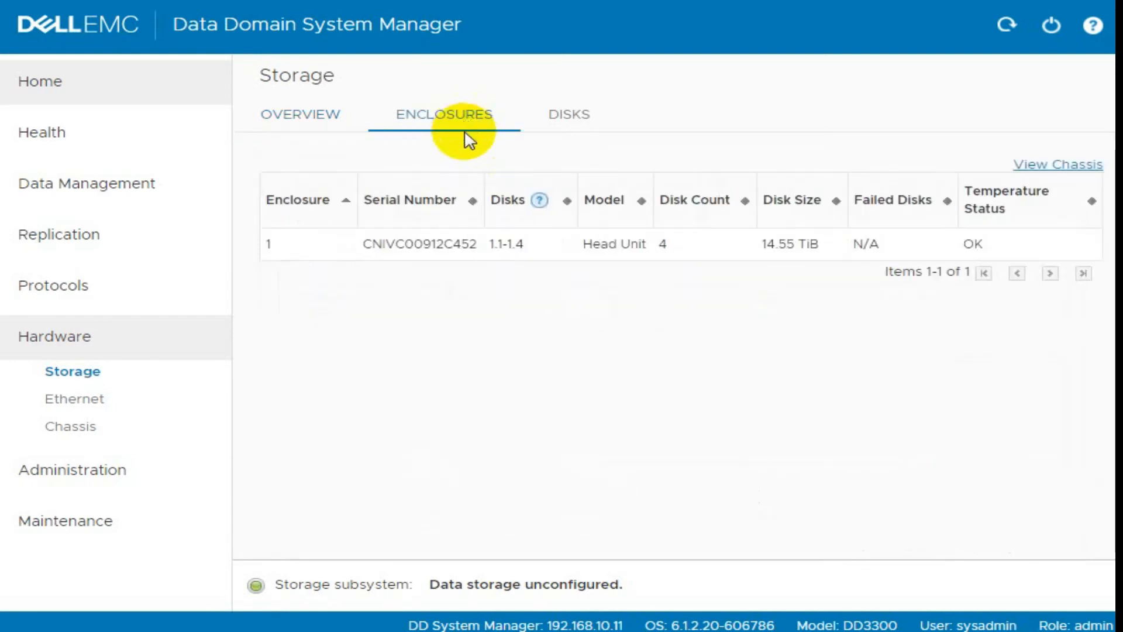
pyautogui.click(558, 118)
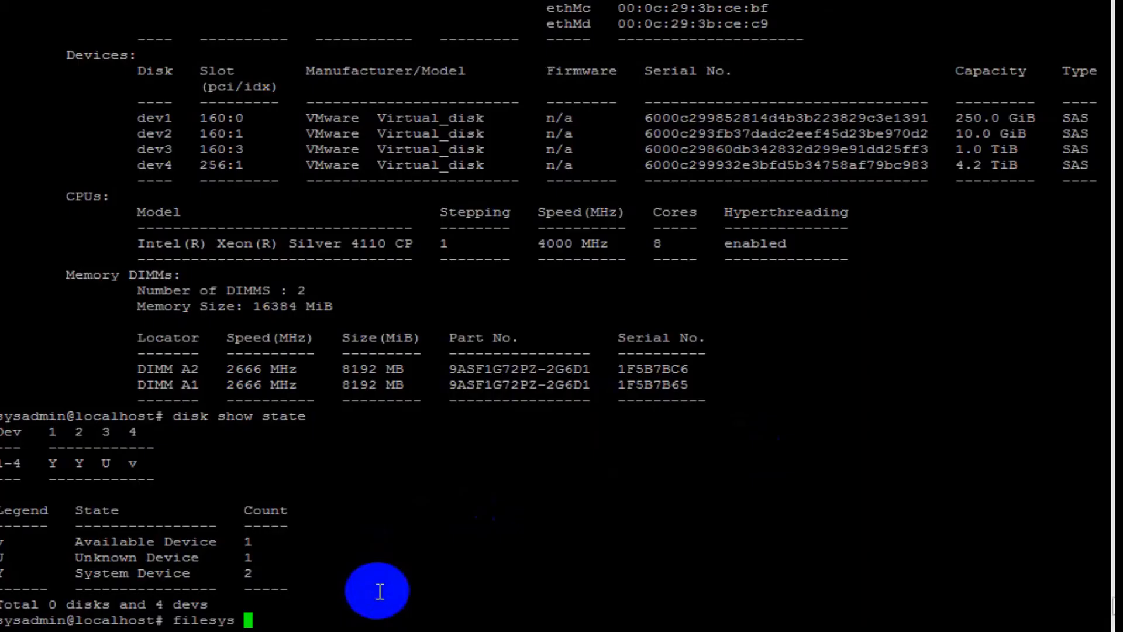
# Step: Switch to the console and create the file system with filesys create, confirming with yes
pyautogui.write('create')
pyautogui.press('Return')
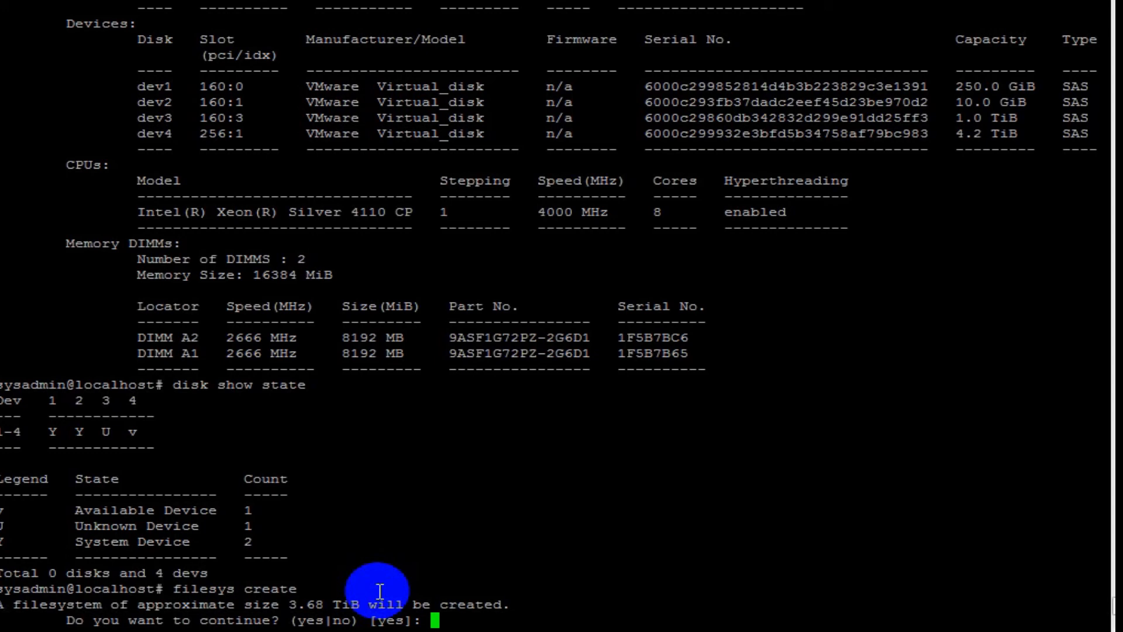
pyautogui.write('yes')
pyautogui.press('Return')
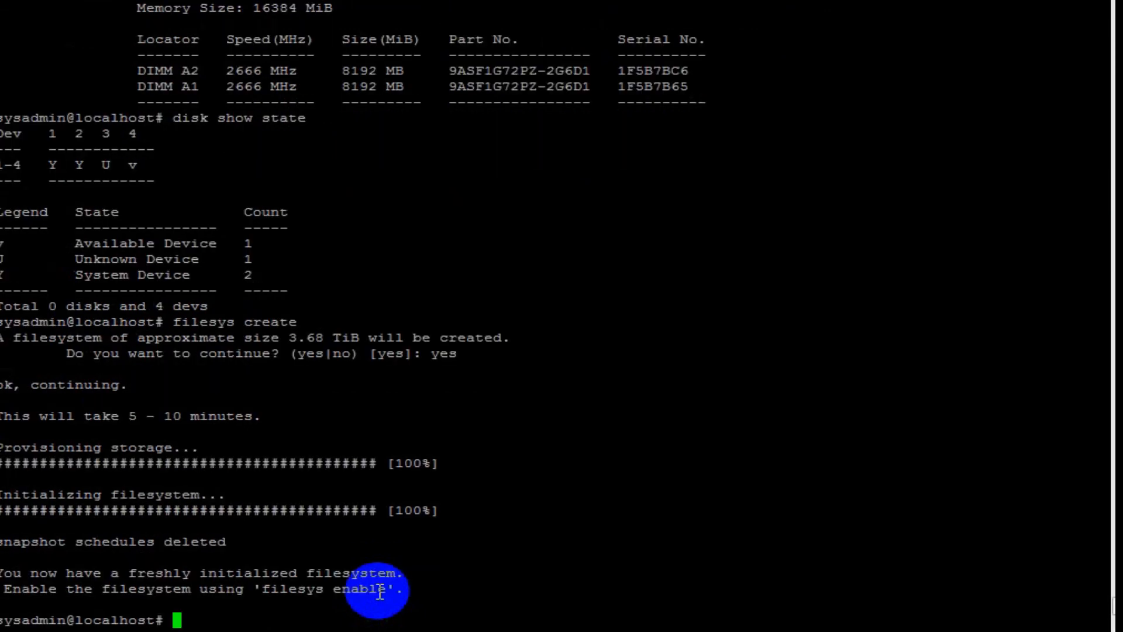
# Step: Enable the newly created file system with filesys enable
pyautogui.write('fy')
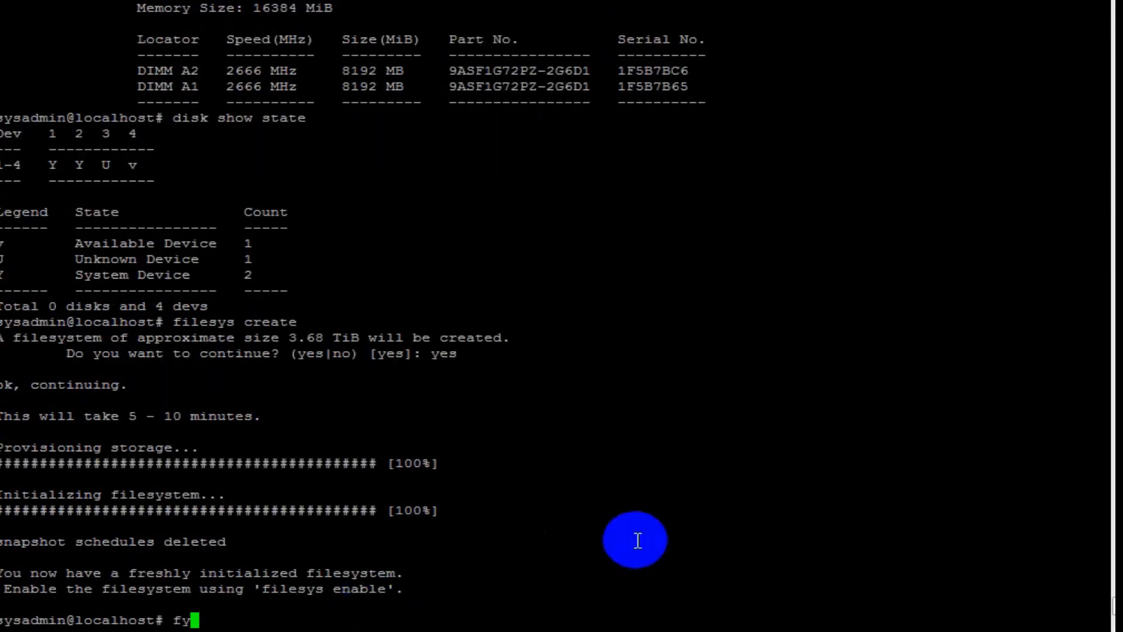
pyautogui.press('BackSpace')
pyautogui.write('ilesys enable')
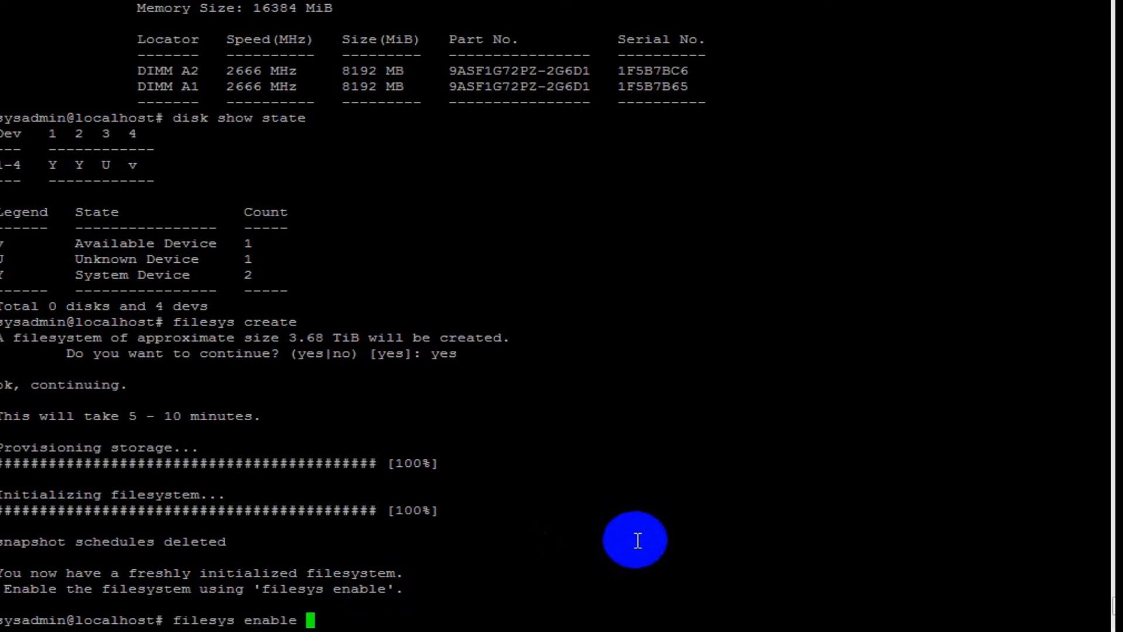
pyautogui.press('Return')
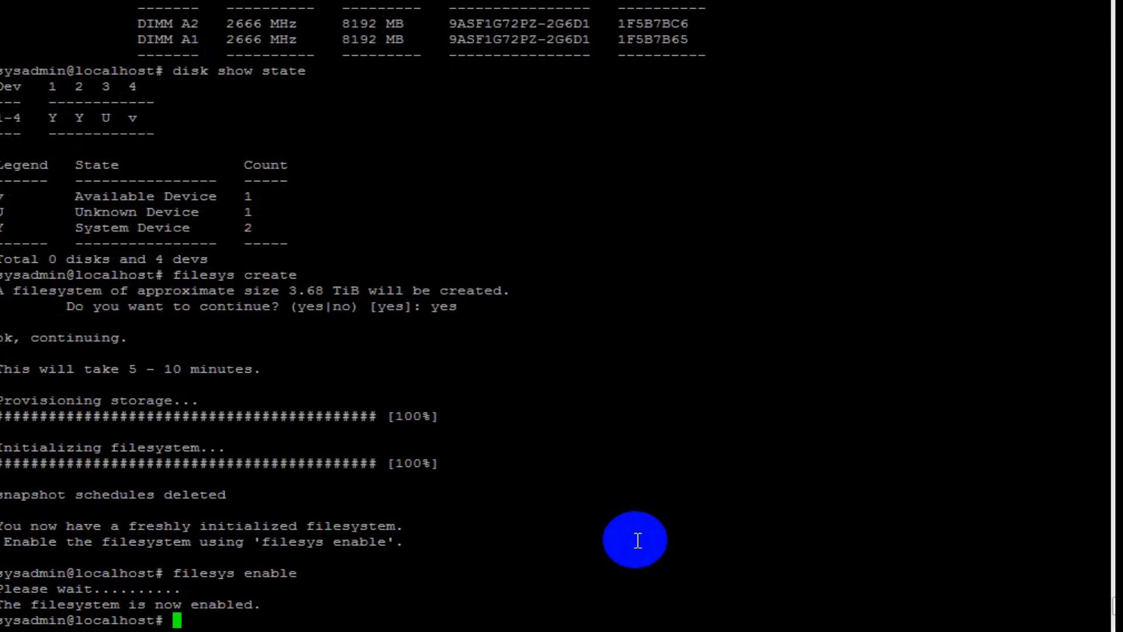
# Step: Display the filesys show command help and view the file system space report with filesys show space
pyautogui.write('filesys show')
pyautogui.press('Return')
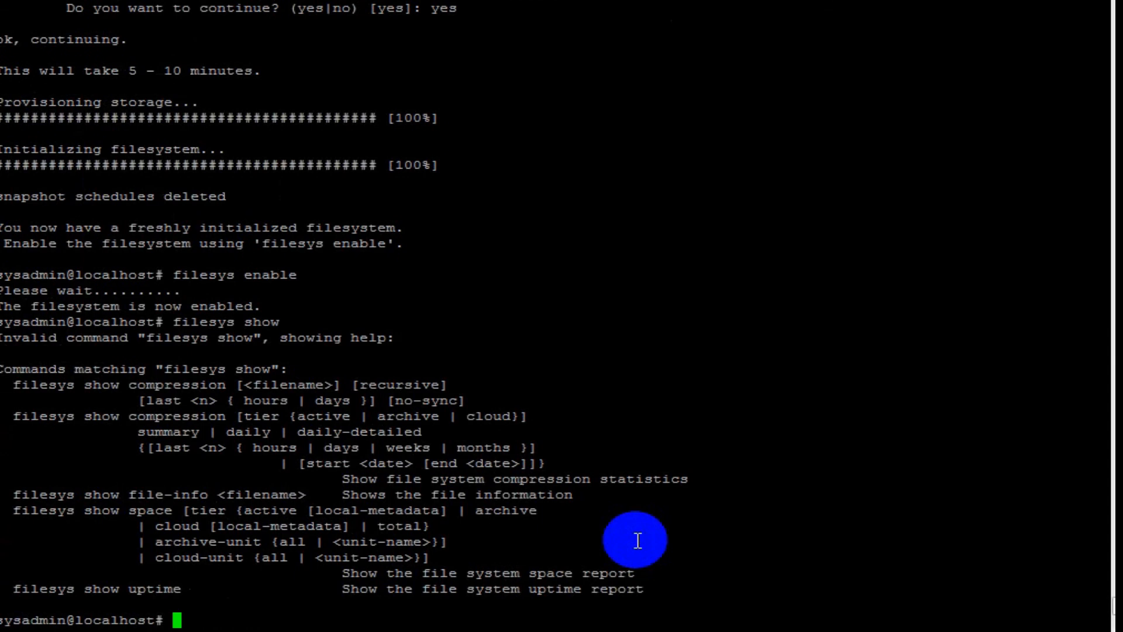
pyautogui.press('Up')
pyautogui.write('space')
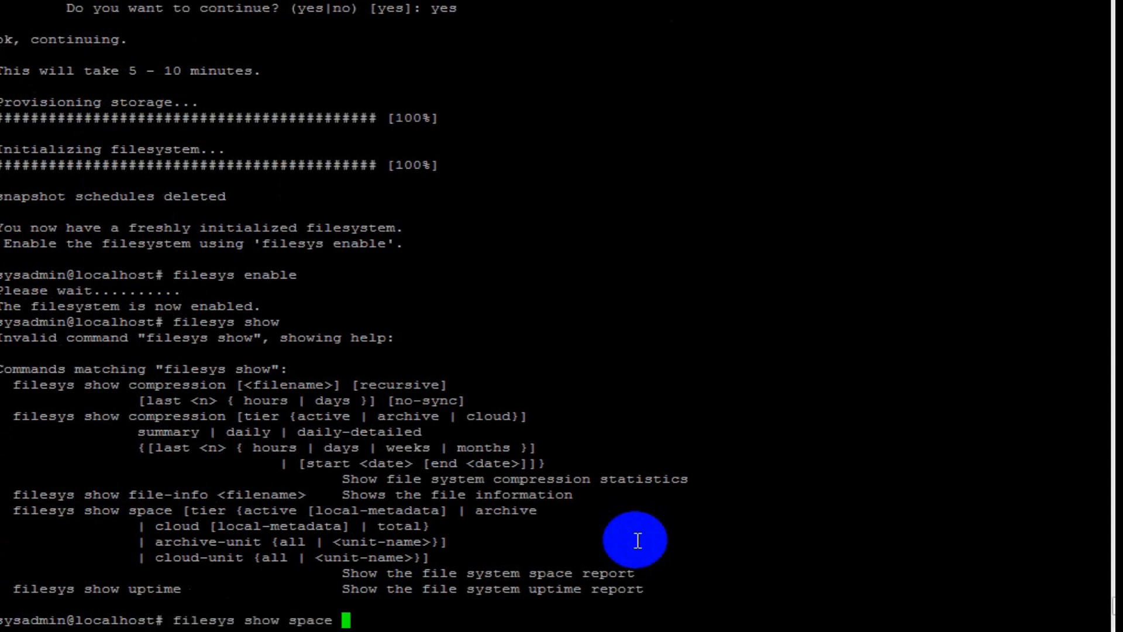
pyautogui.press('Return')
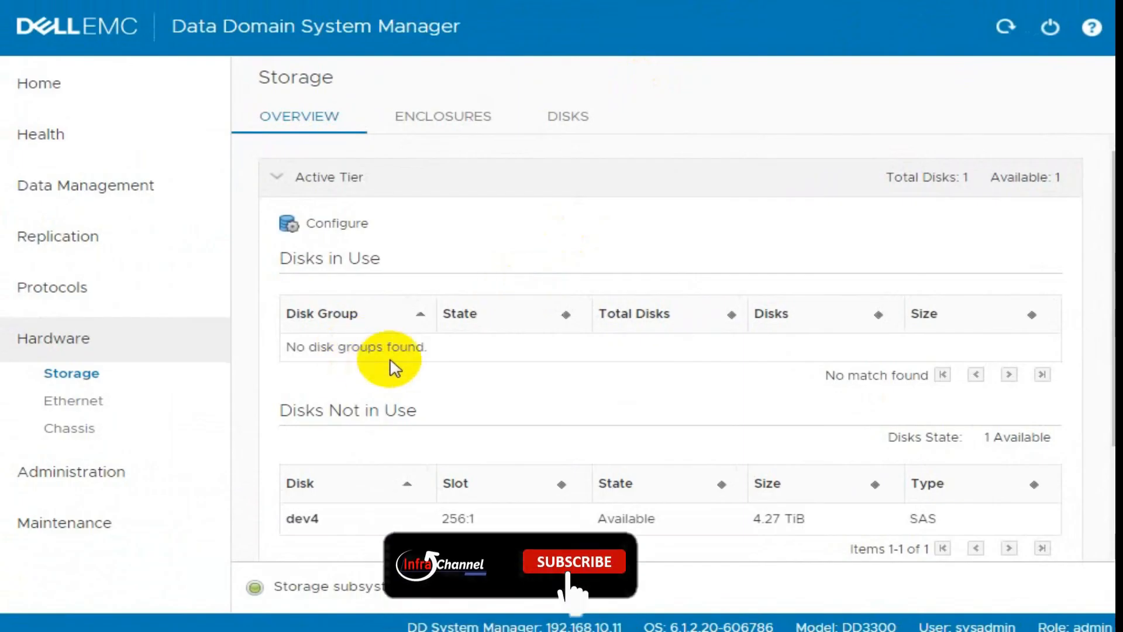
# Step: Switch to System Manager, refresh the storage overview and check the active tier's disk group and storage subsystem status
pyautogui.moveTo(444, 347); pyautogui.dragTo(295, 351)
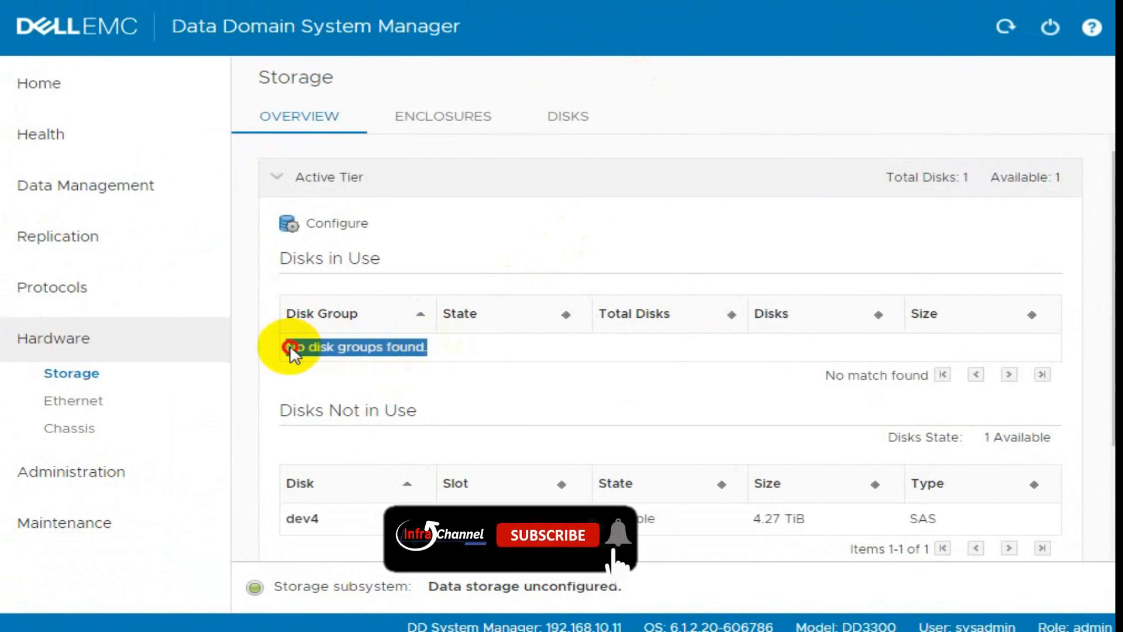
pyautogui.click(1004, 34)
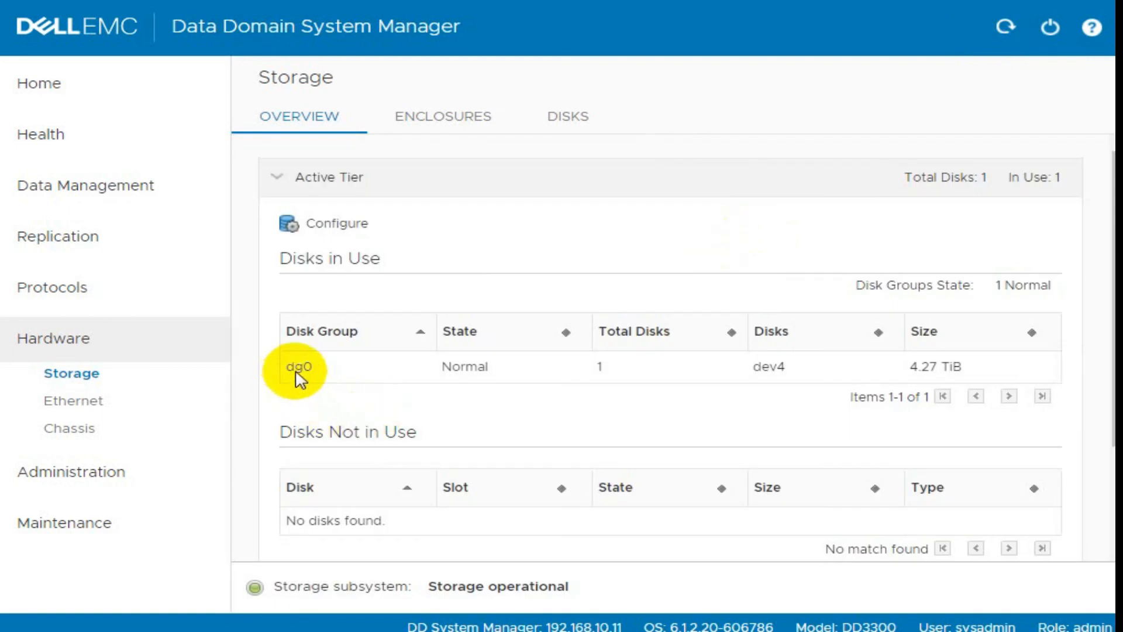
pyautogui.scroll(-2, 299, 374)
pyautogui.moveTo(576, 588); pyautogui.dragTo(426, 577)
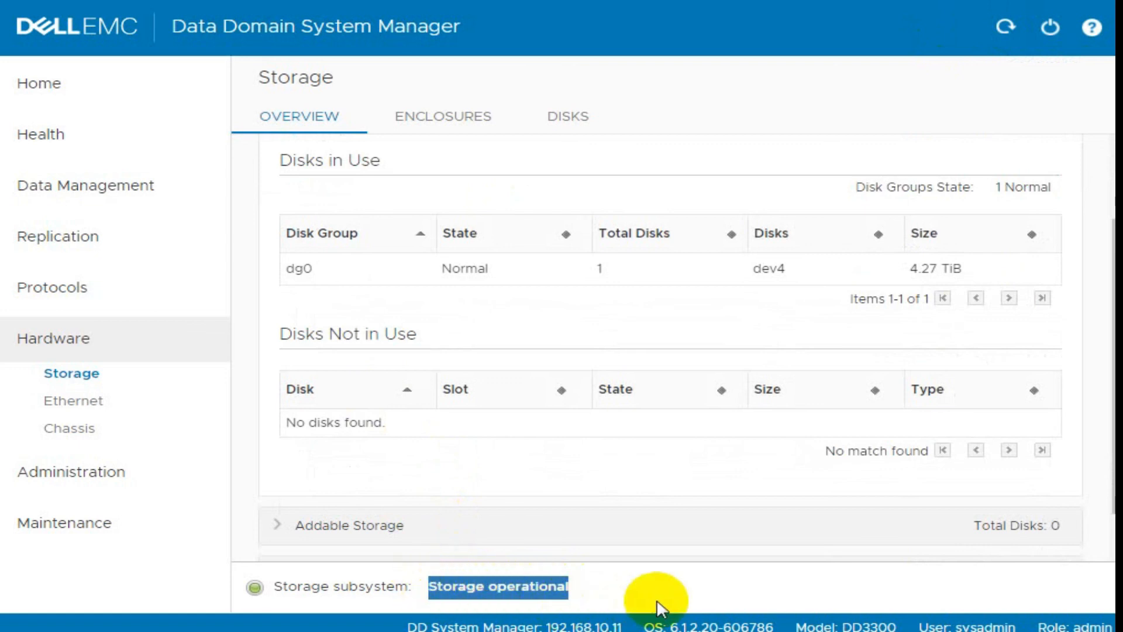